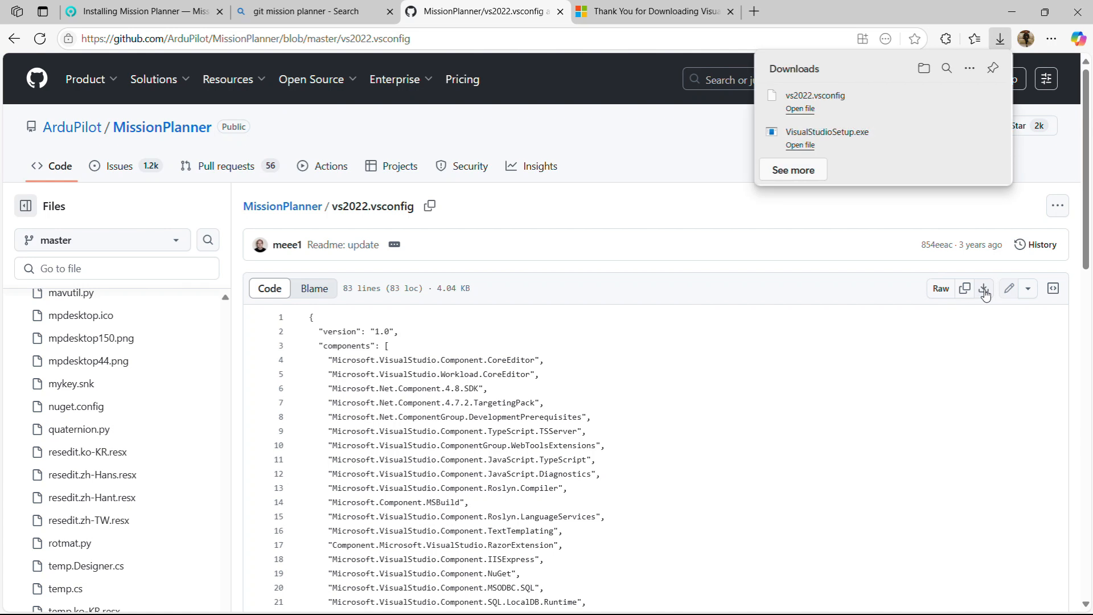
{"action": "left_click", "coordinate": [928, 72]}
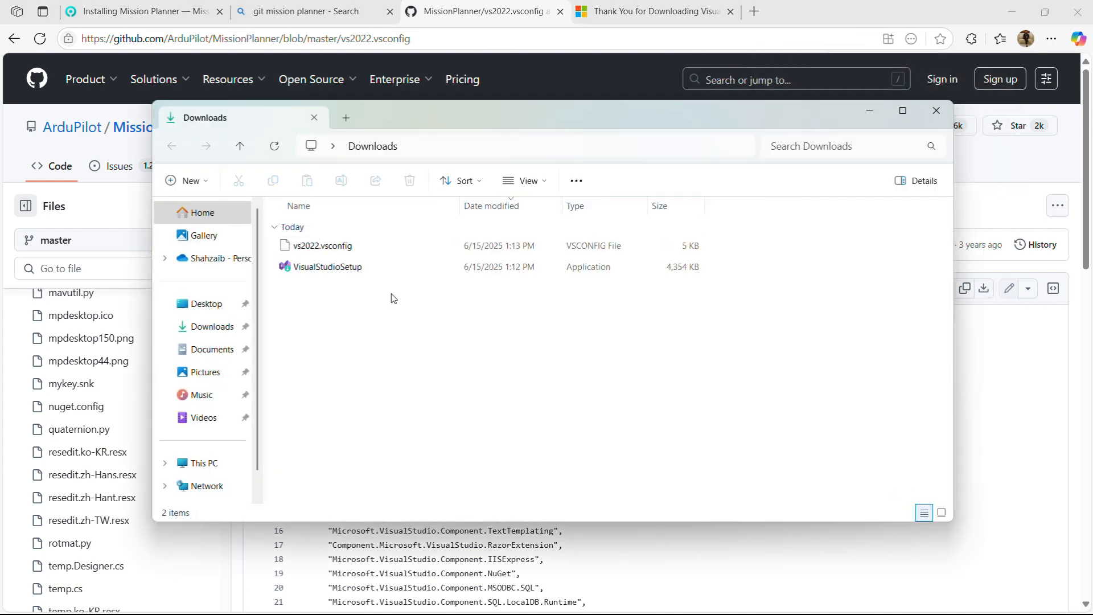
{"action": "right_click", "coordinate": [420, 304]}
{"action": "left_click", "coordinate": [437, 459]}
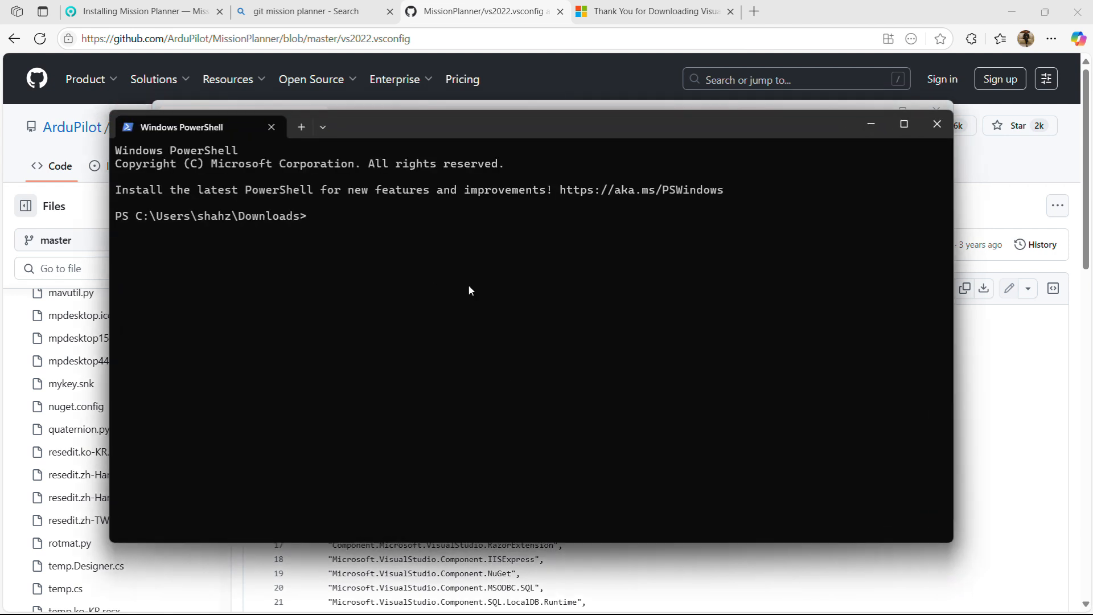
{"action": "type", "text": "C:\\Users\\shahz\\Downloads\\VisualStudioSetup.exe --channelUri https://aka.ms/vs/17/release.LTSC.17.8/channel --config .\\vs2022.vsconfig"}
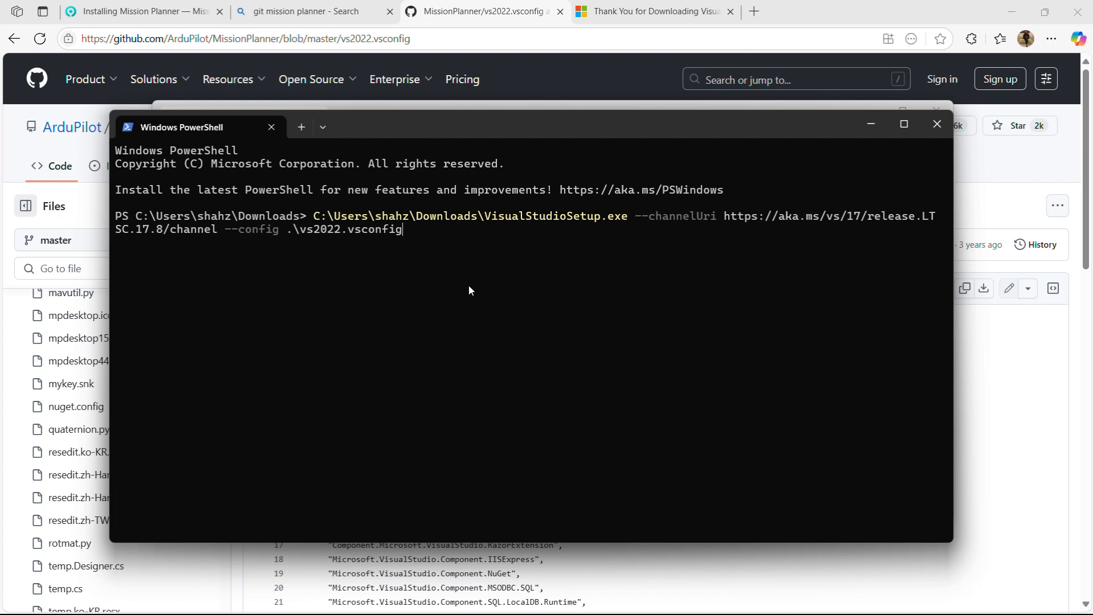
{"action": "key", "text": "Return"}
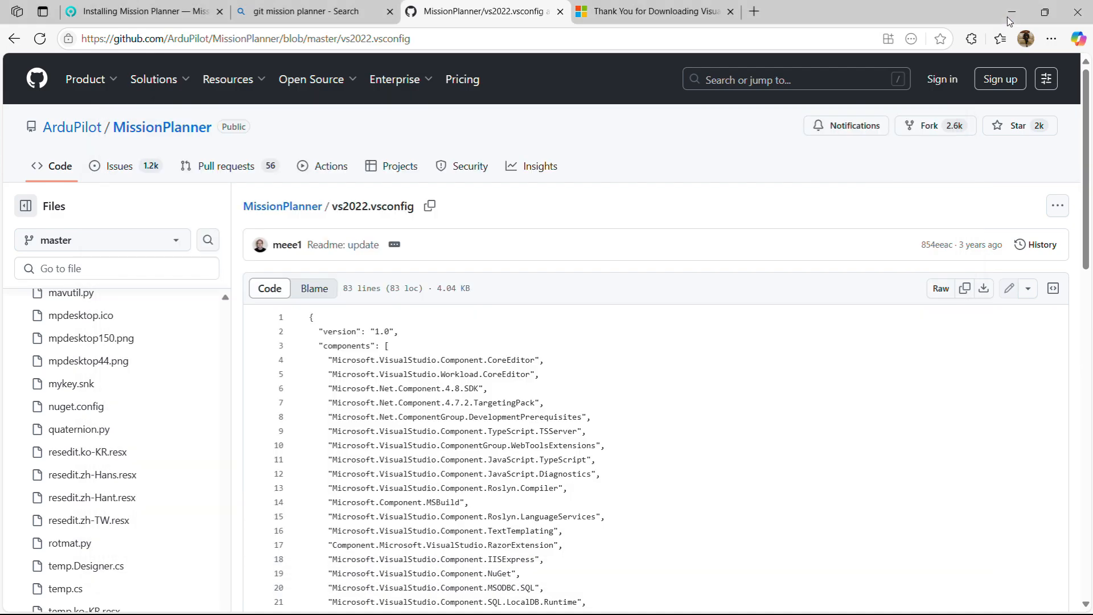
Clear the browser, Downloads and terminal windows out of the way and continue past the Visual Studio Installer's initial setup notice
{"action": "left_click", "coordinate": [1001, 22]}
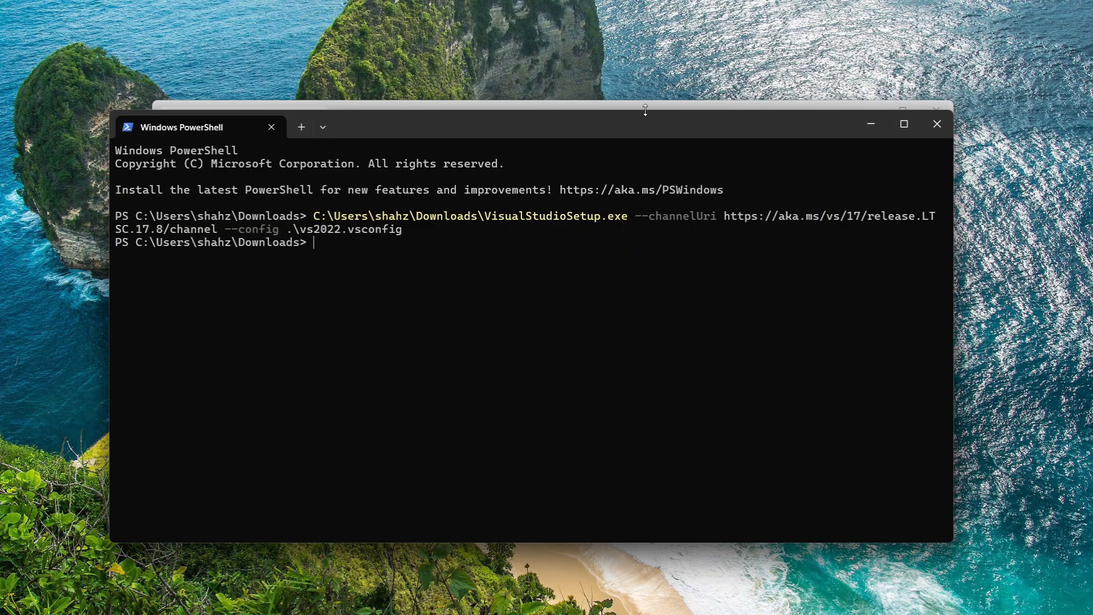
{"action": "left_click", "coordinate": [645, 107]}
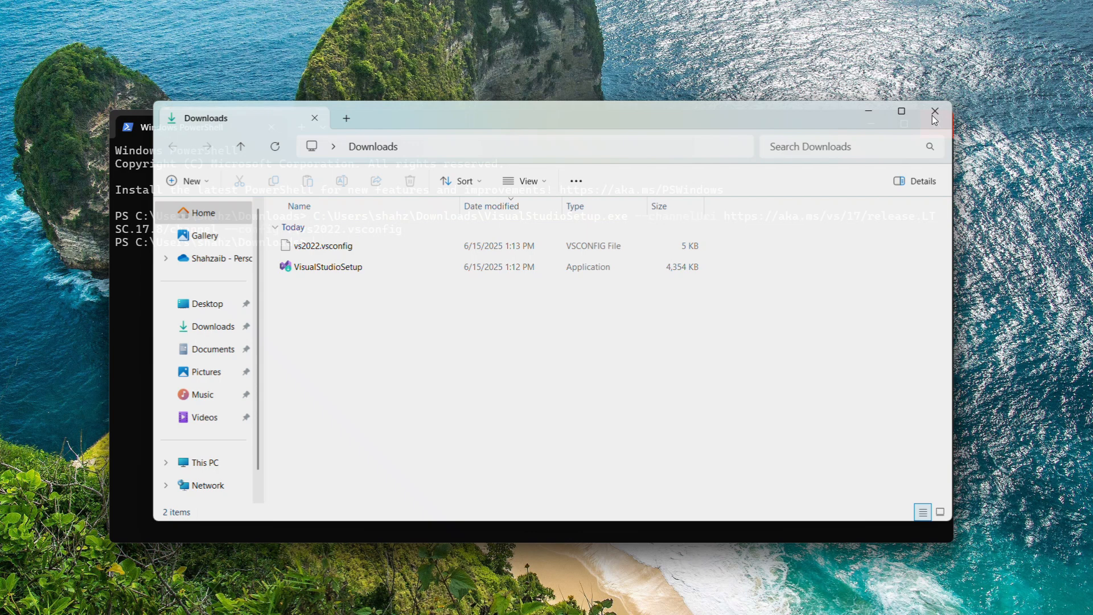
{"action": "left_click", "coordinate": [935, 111]}
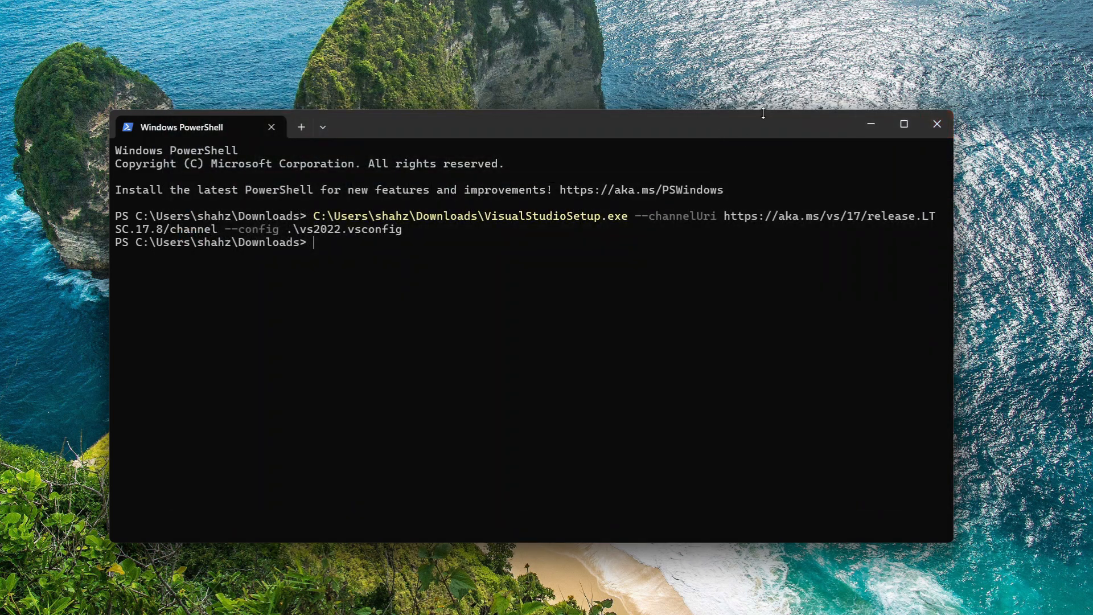
{"action": "left_click_drag", "start_coordinate": [719, 129], "coordinate": [689, 451]}
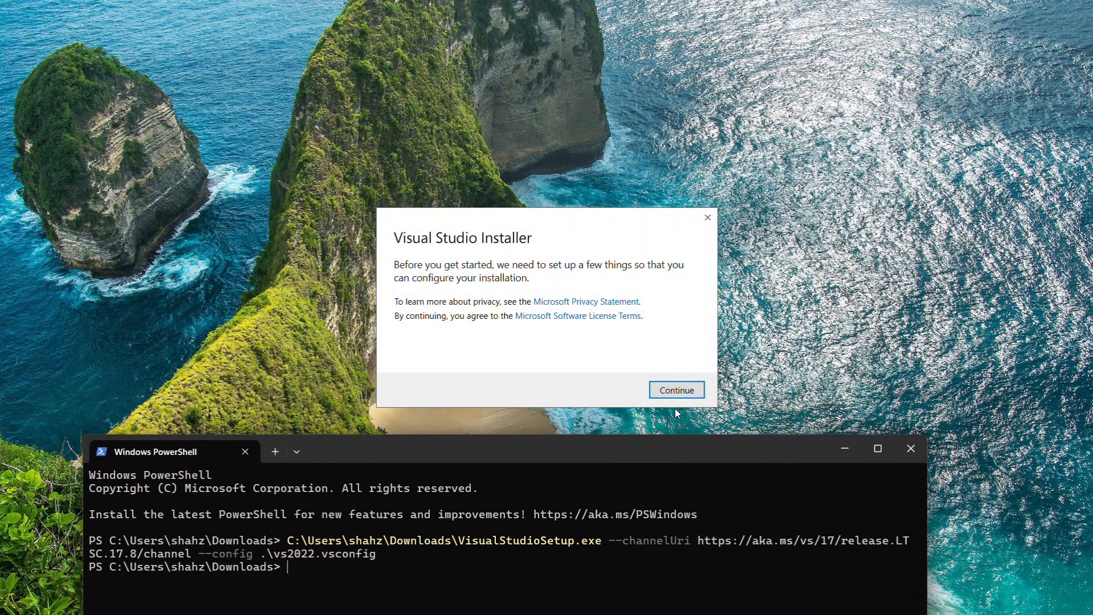
{"action": "left_click", "coordinate": [664, 388]}
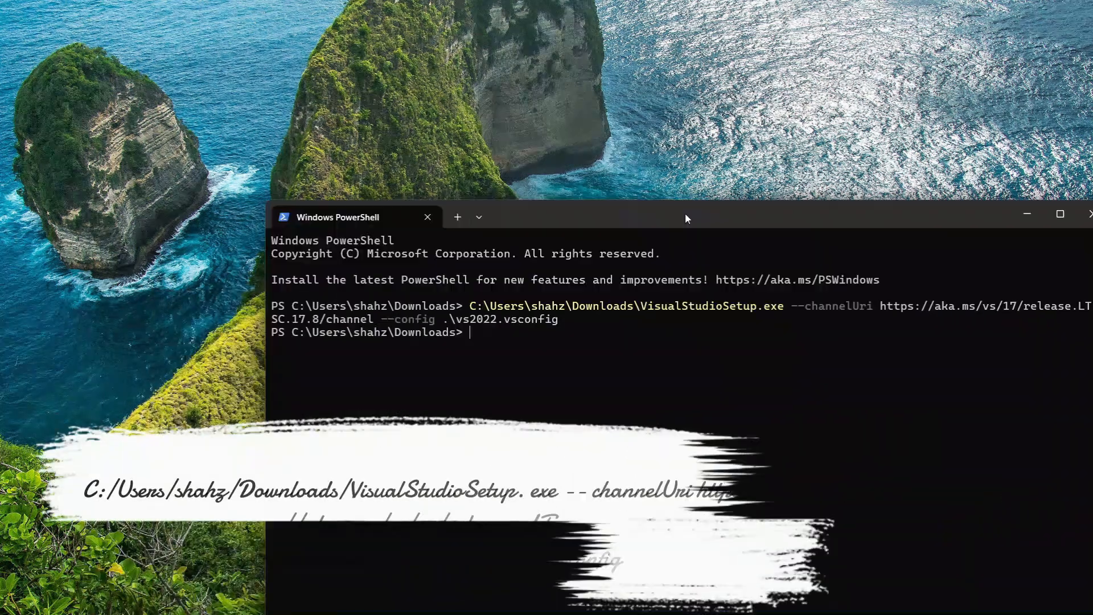
Start installing Visual Studio Community 2022 LTSC 17.8 with the imported configuration, accepting the out-of-support components
{"action": "left_click_drag", "start_coordinate": [686, 215], "coordinate": [527, 394]}
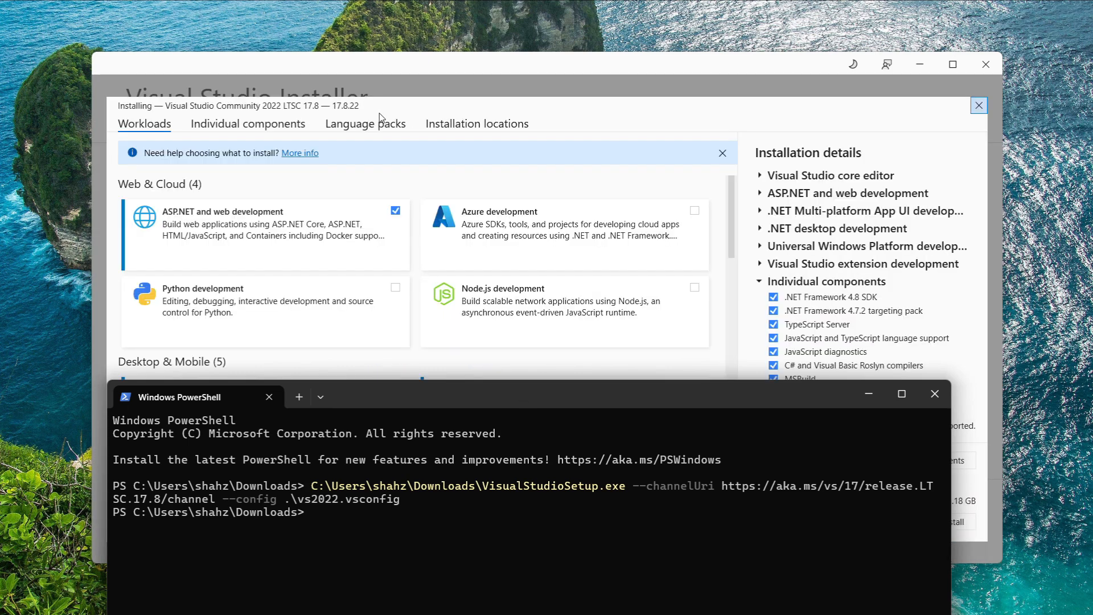
{"action": "left_click", "coordinate": [397, 108]}
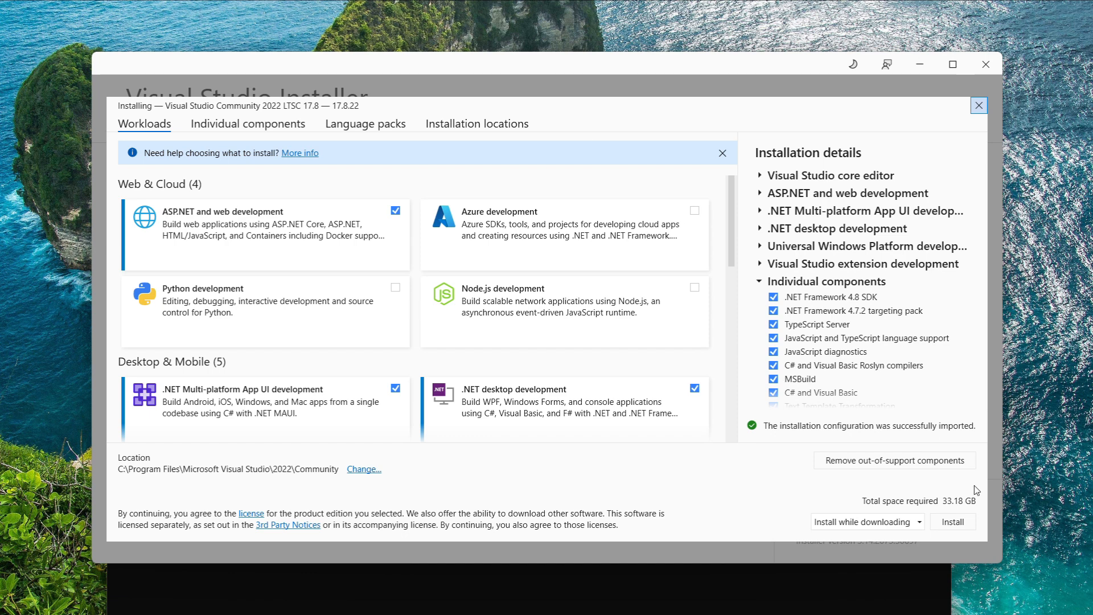
{"action": "left_click", "coordinate": [956, 523]}
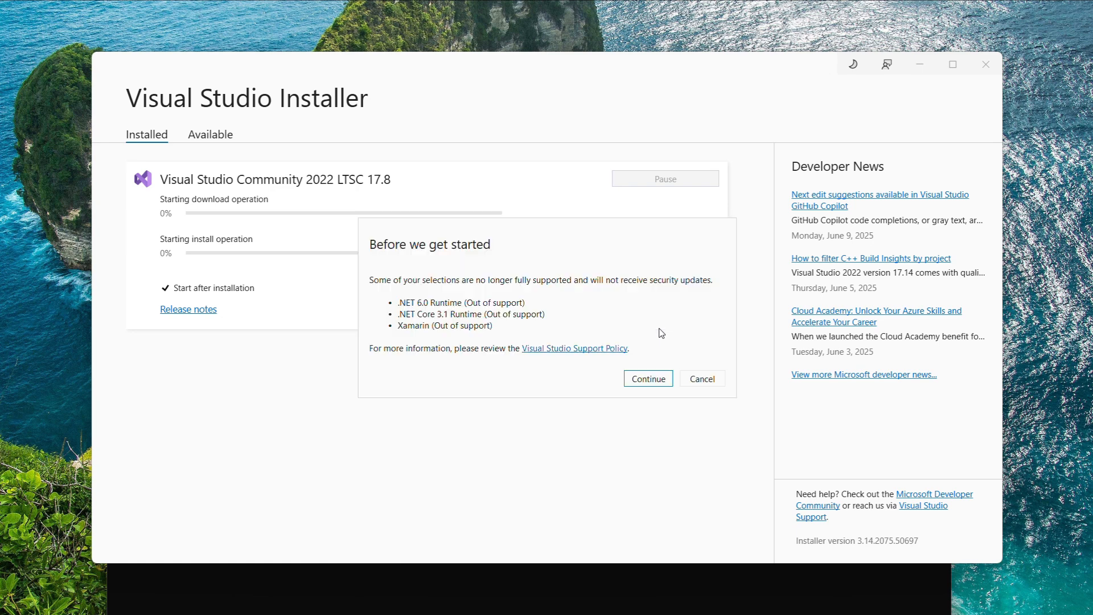
{"action": "left_click", "coordinate": [655, 381]}
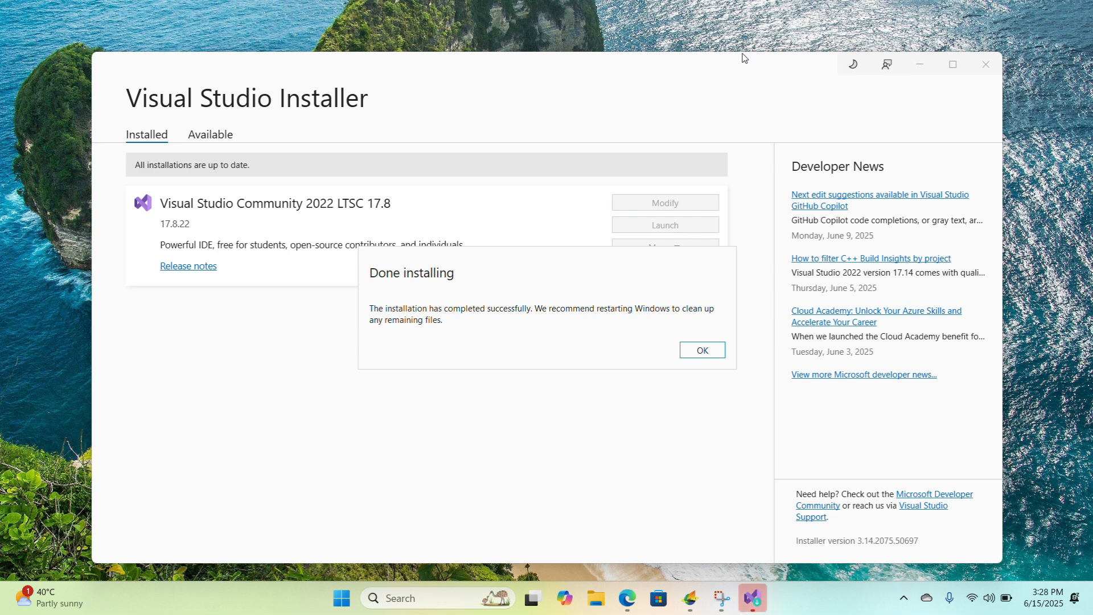
Acknowledge the finished installation, launch Visual Studio Community 2022 and close the installer
{"action": "left_click", "coordinate": [701, 359]}
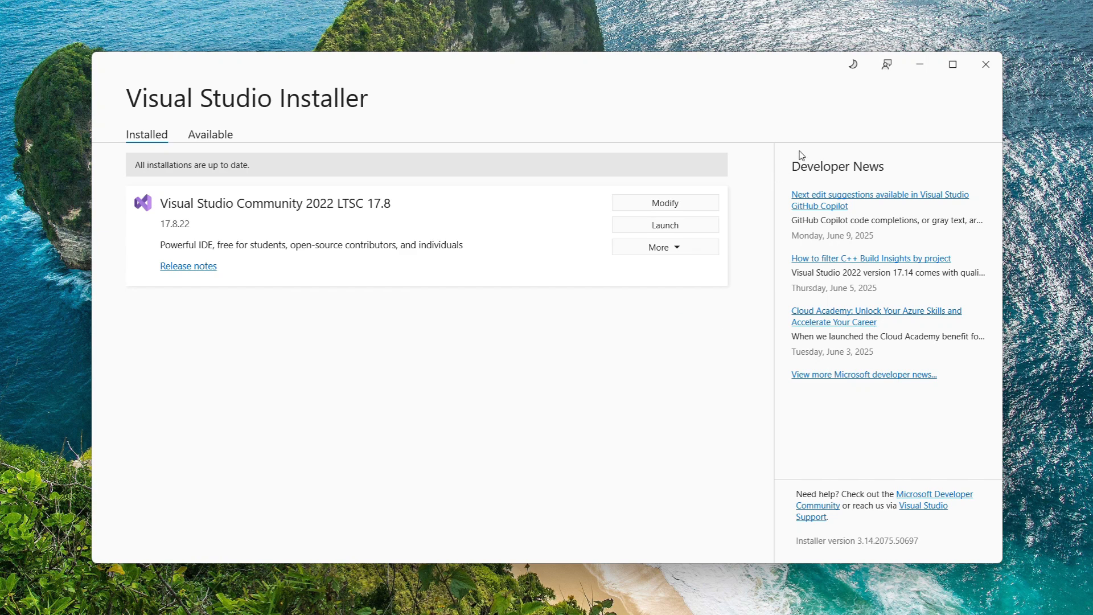
{"action": "left_click", "coordinate": [689, 227]}
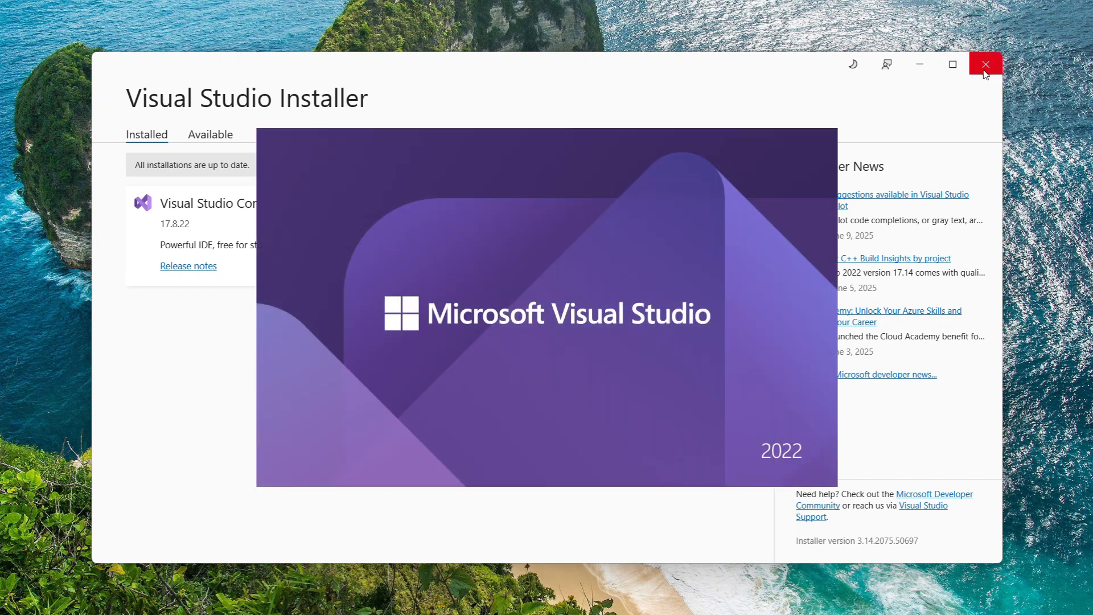
{"action": "left_click", "coordinate": [982, 69]}
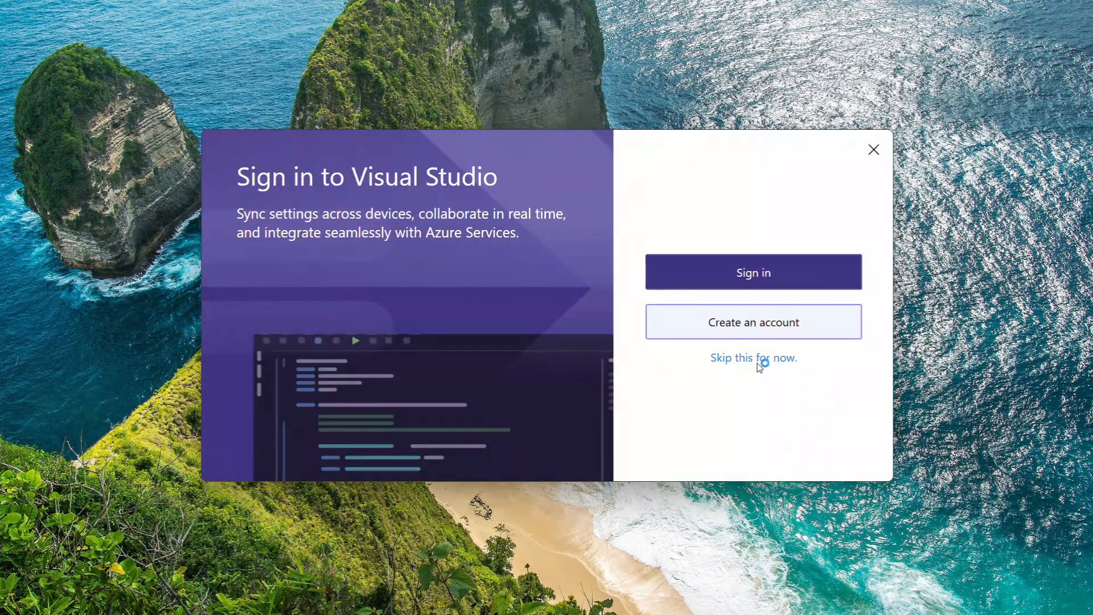
Skip the account sign-in and start Visual Studio with General development settings and the Blue color theme
{"action": "left_click", "coordinate": [758, 363]}
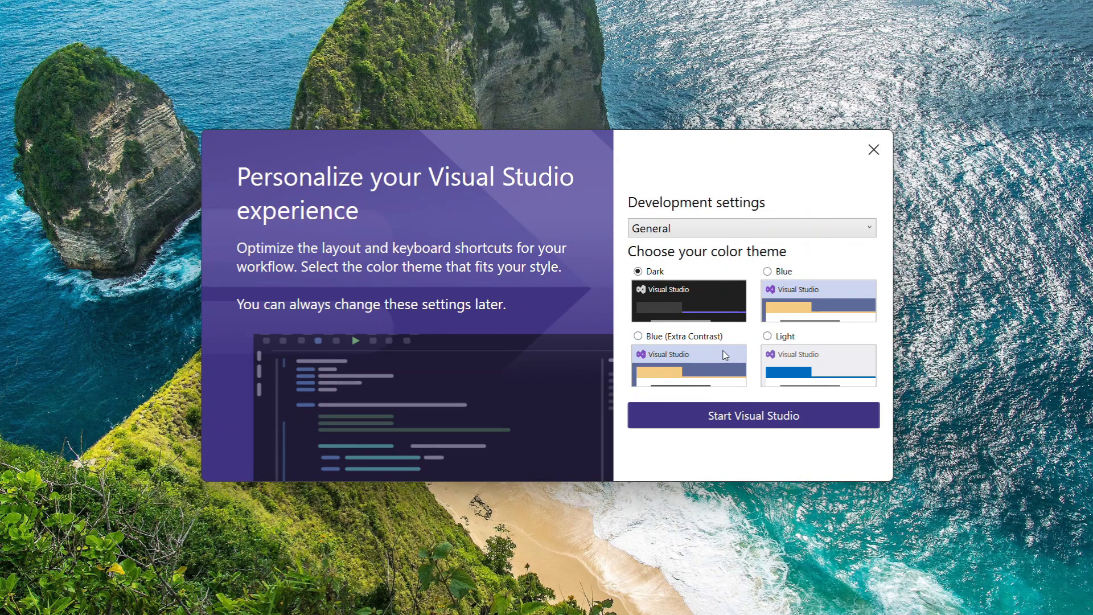
{"action": "left_click", "coordinate": [754, 422]}
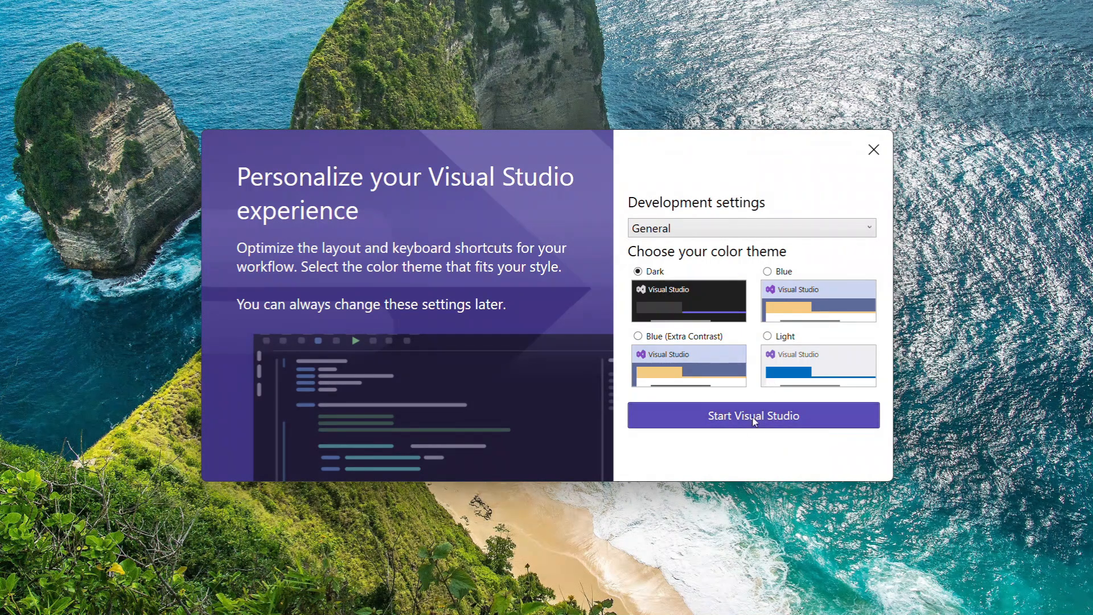
{"action": "left_click", "coordinate": [768, 271]}
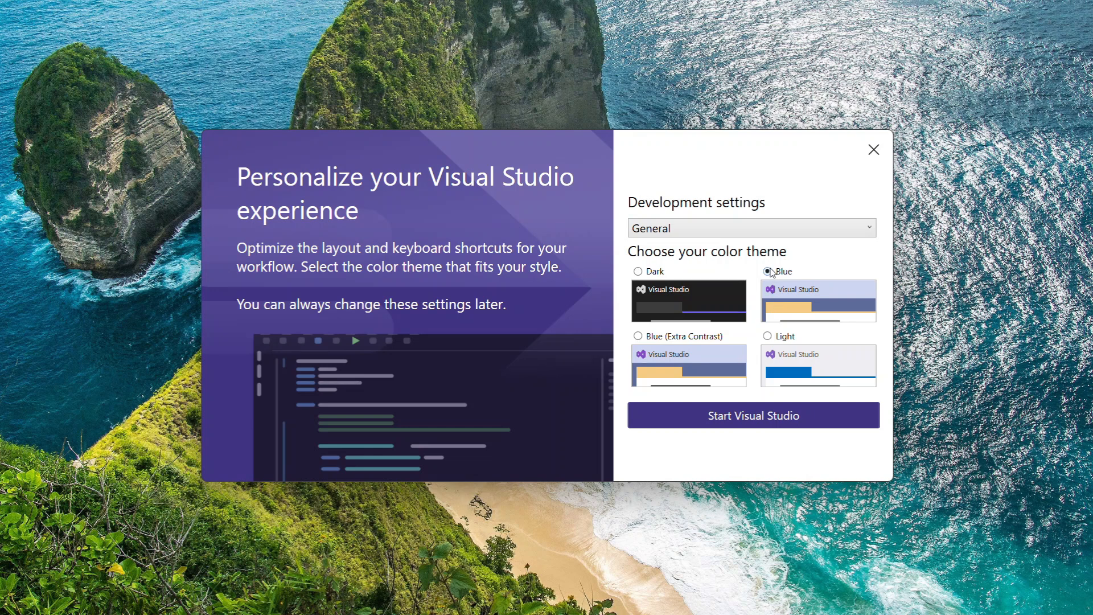
{"action": "left_click", "coordinate": [789, 416]}
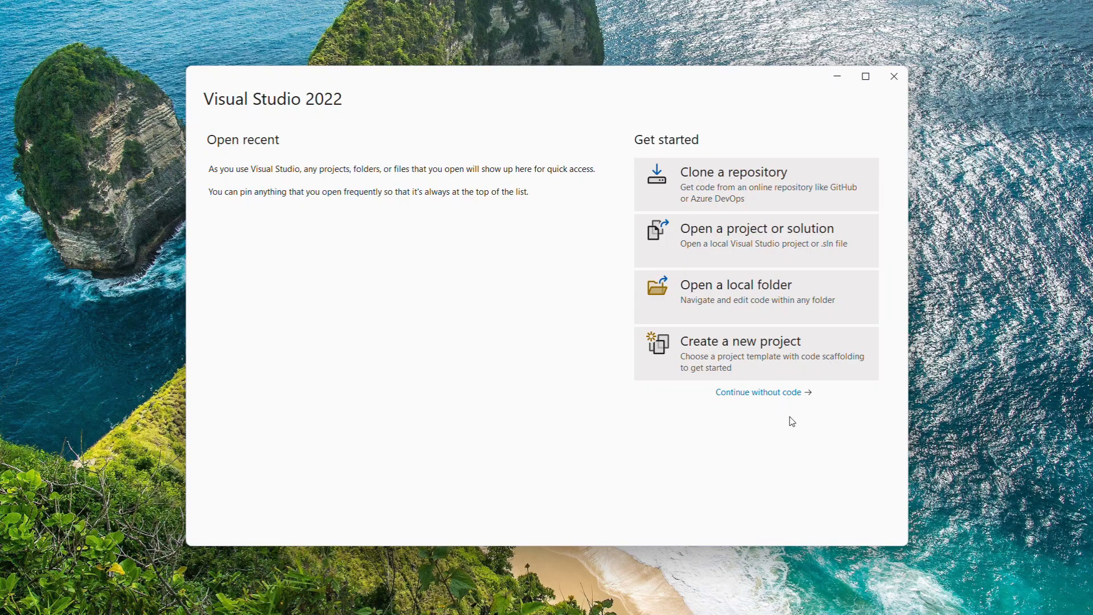
Switch to the Edge browser, search the web for "git mission planner" and open the ArduPilot/MissionPlanner repository on GitHub
{"action": "mouse_move", "coordinate": [606, 614]}
{"action": "left_click", "coordinate": [628, 597]}
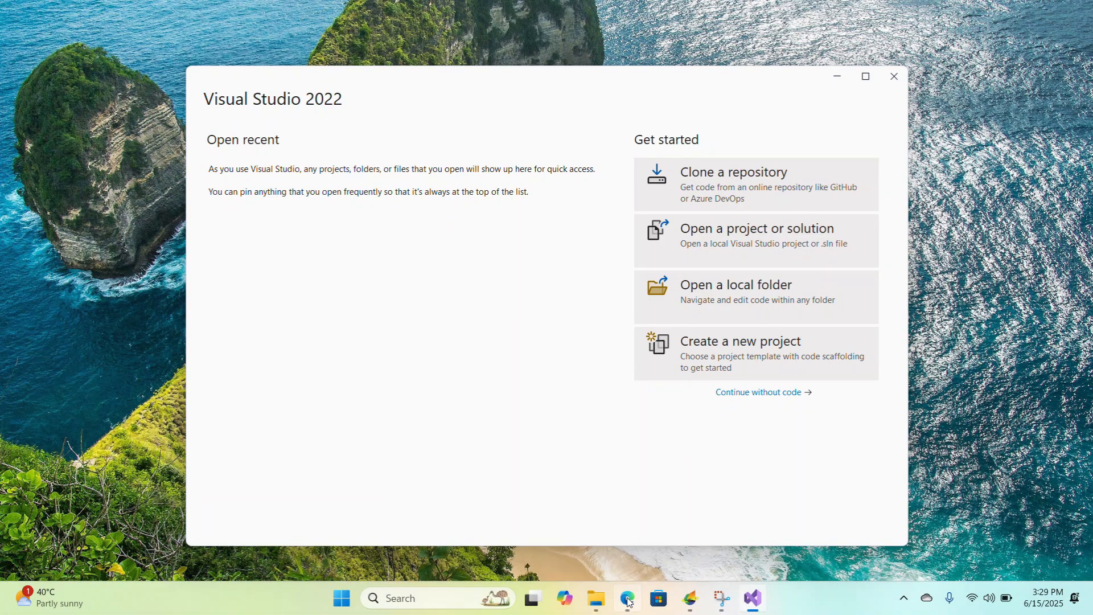
{"action": "left_click", "coordinate": [264, 33]}
{"action": "type", "text": "git missi"}
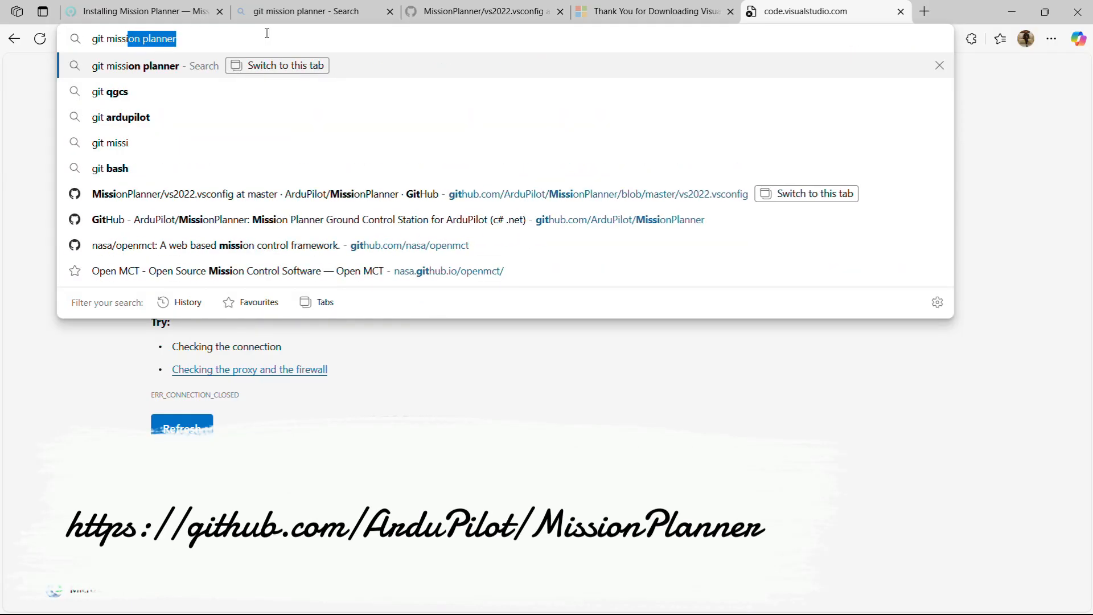
{"action": "type", "text": "on planner"}
{"action": "key", "text": "Return"}
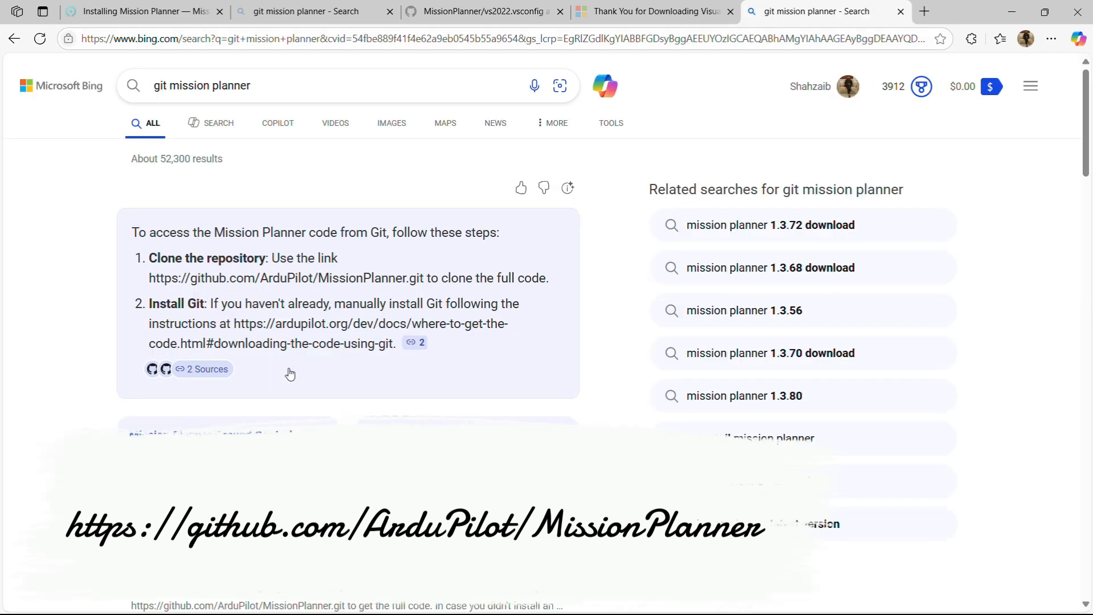
{"action": "left_click", "coordinate": [245, 560]}
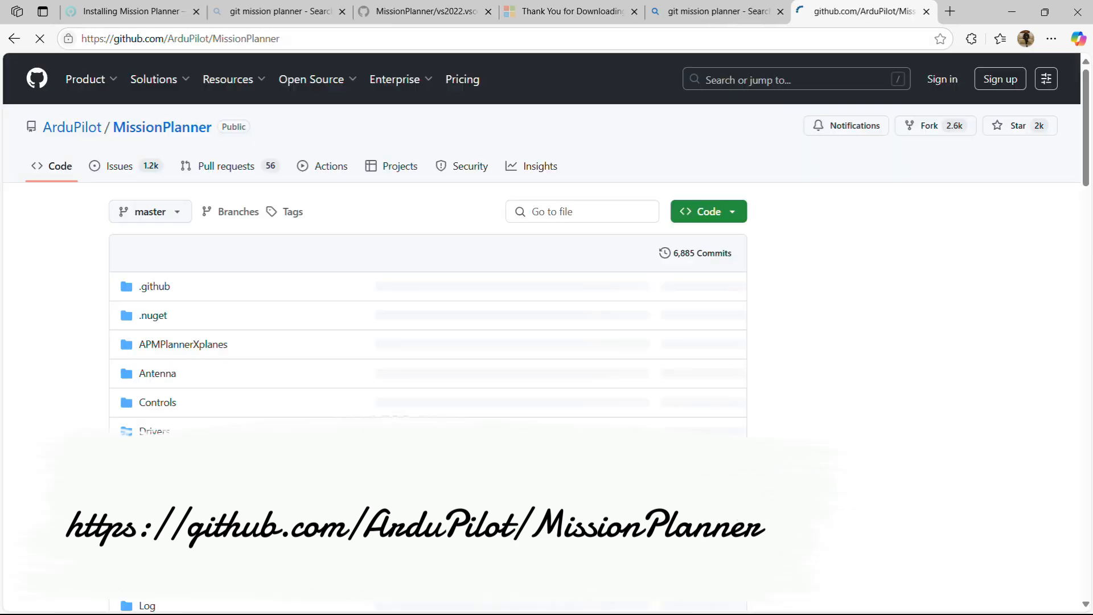
{"action": "left_click", "coordinate": [734, 213]}
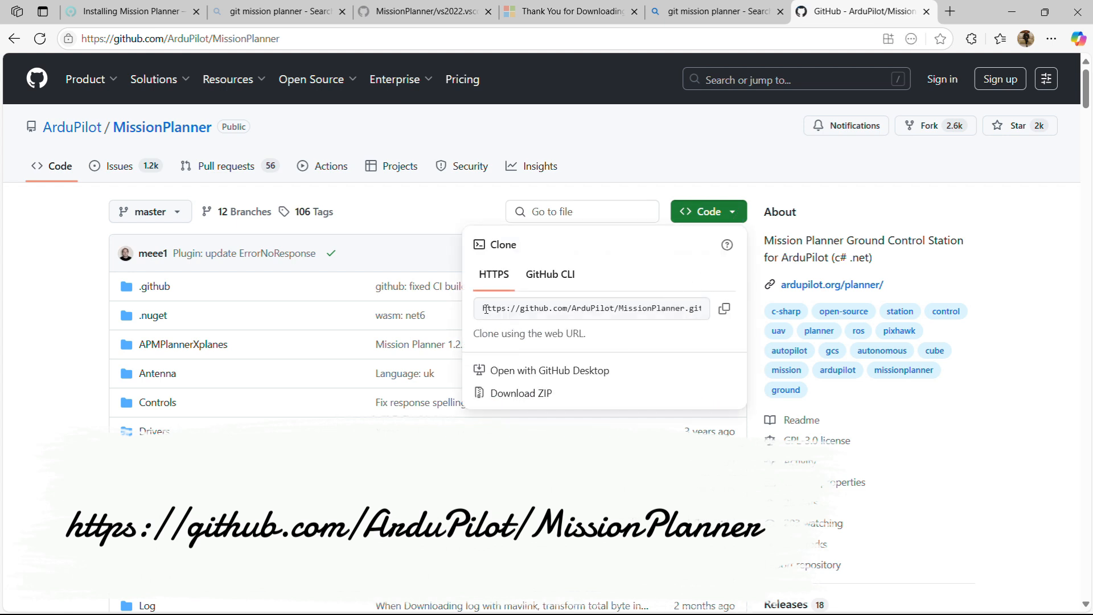
{"action": "left_click", "coordinate": [729, 316]}
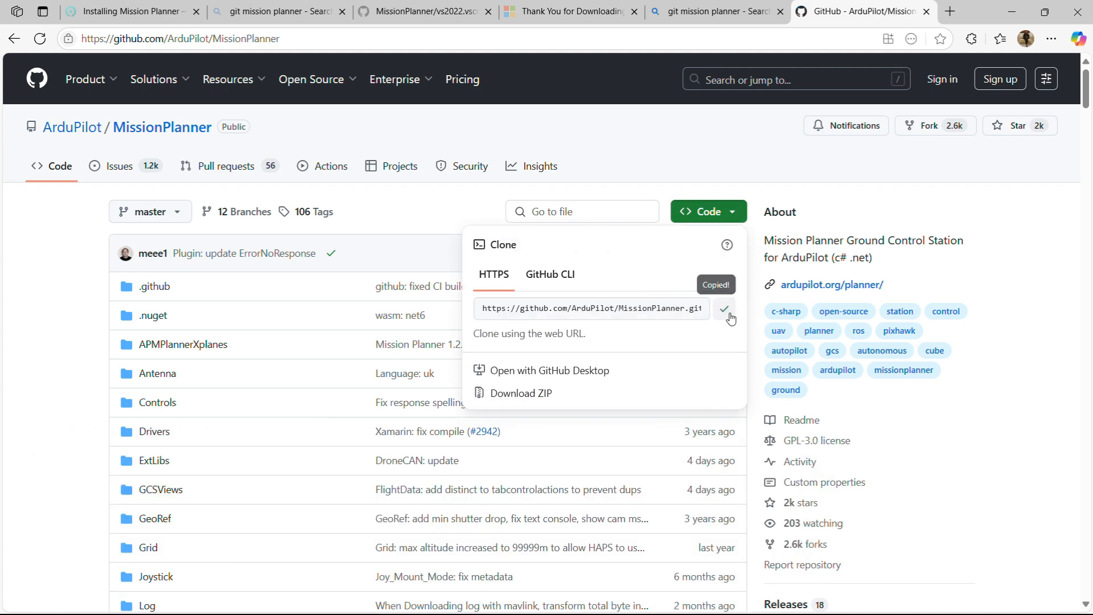
{"action": "left_click", "coordinate": [1016, 10]}
{"action": "left_click", "coordinate": [758, 175]}
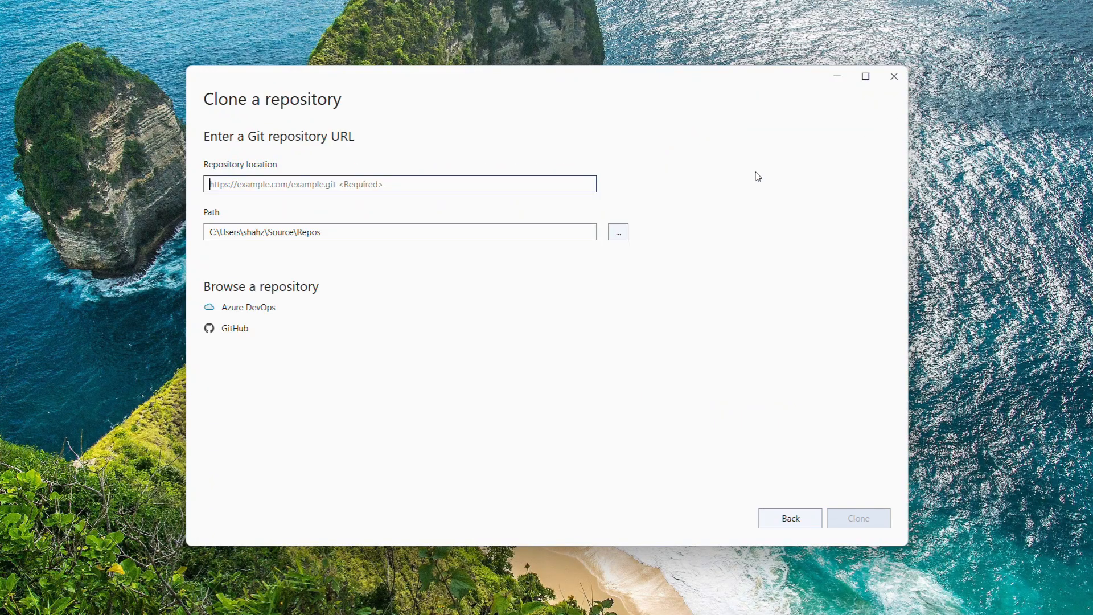
{"action": "key", "text": "ctrl+v"}
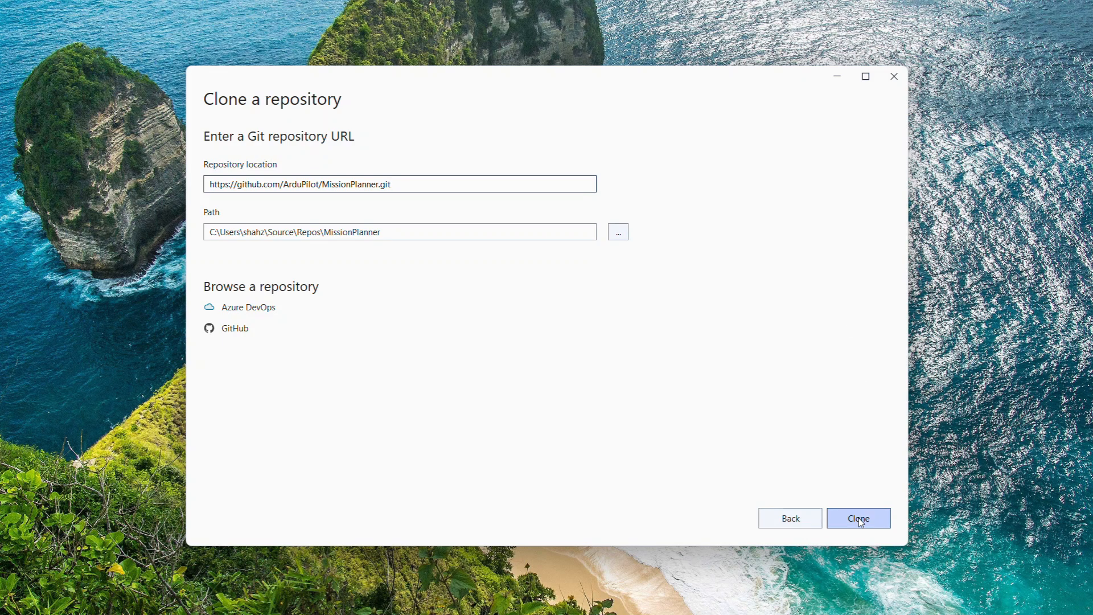
{"action": "left_click", "coordinate": [864, 520]}
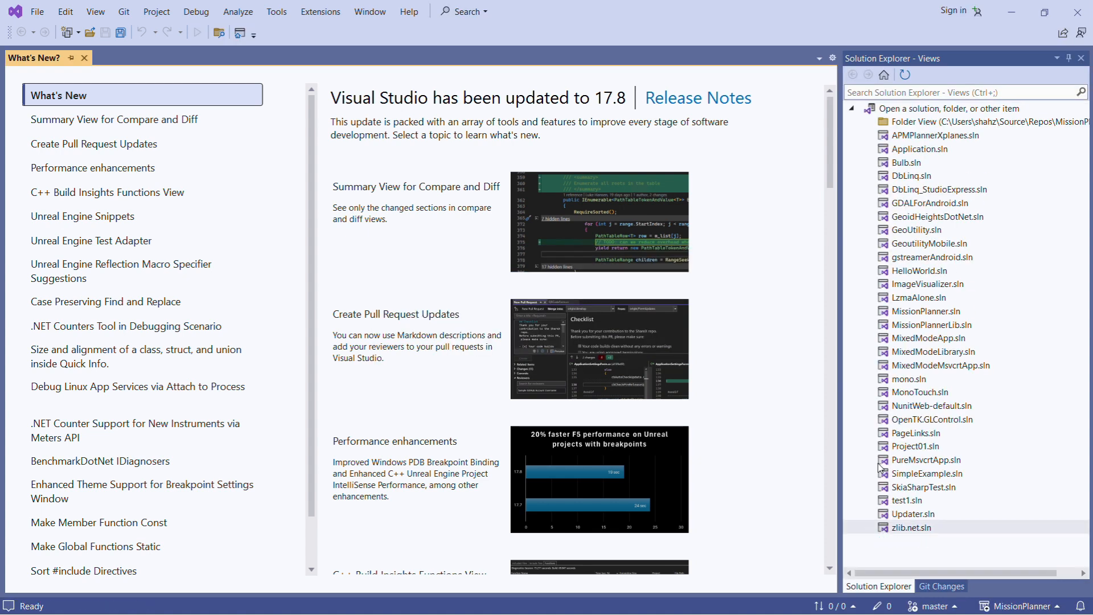
Open the MissionPlanner.sln solution, turning on Developer Mode in the Windows developer settings while it loads
{"action": "left_click", "coordinate": [930, 313]}
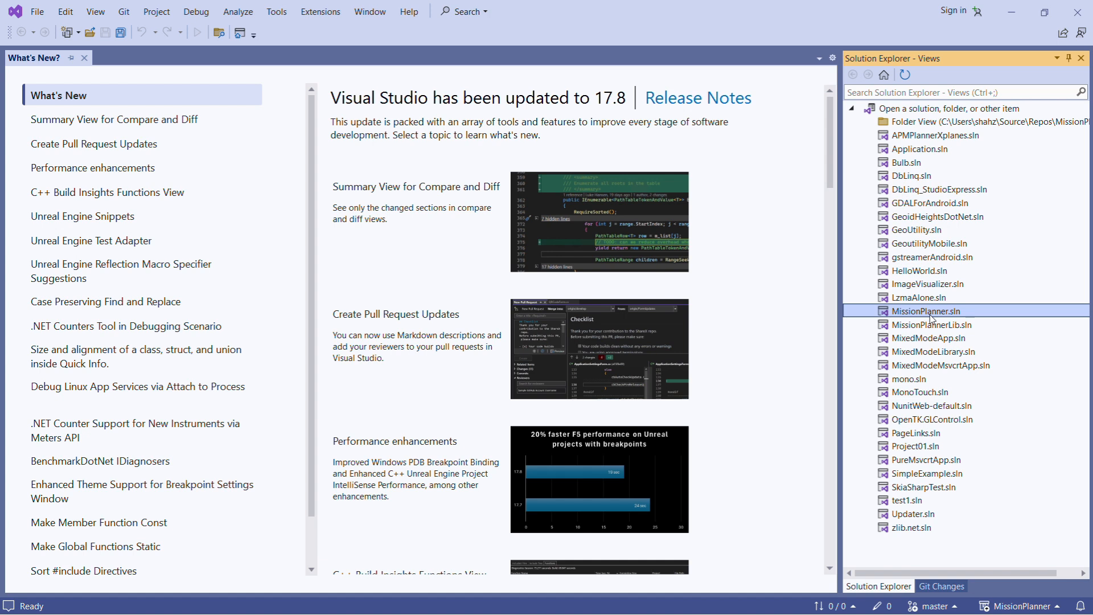
{"action": "double_click", "coordinate": [930, 315]}
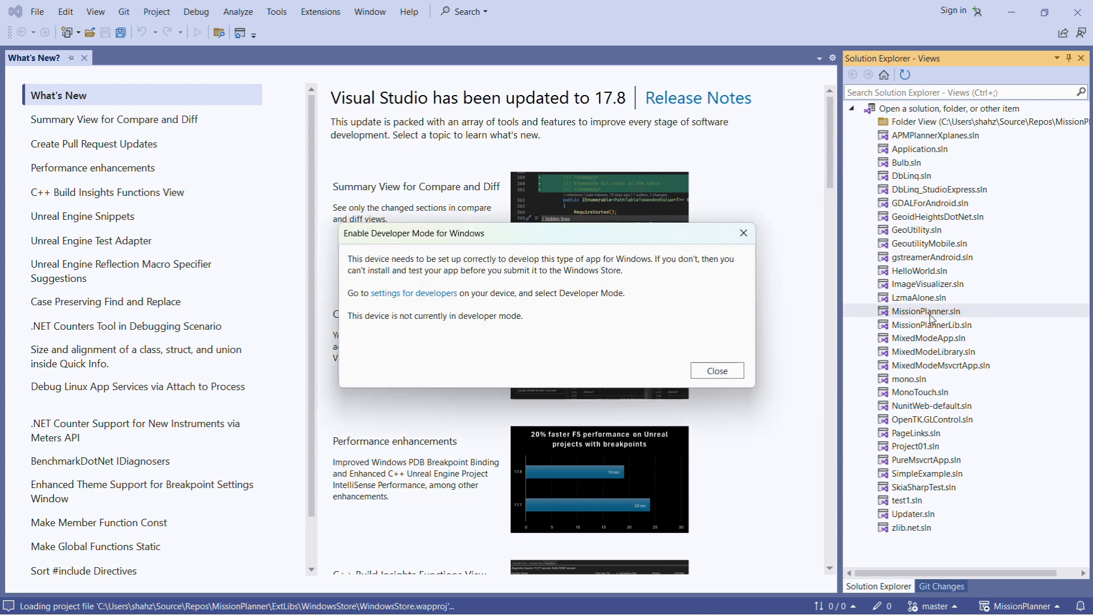
{"action": "left_click", "coordinate": [422, 296]}
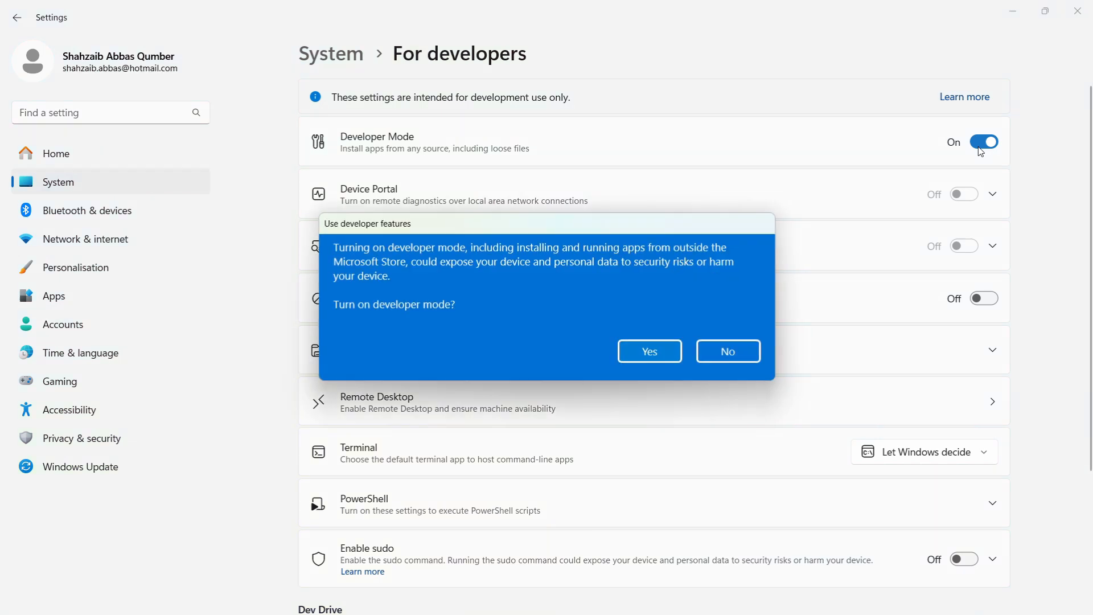
{"action": "left_click", "coordinate": [655, 356]}
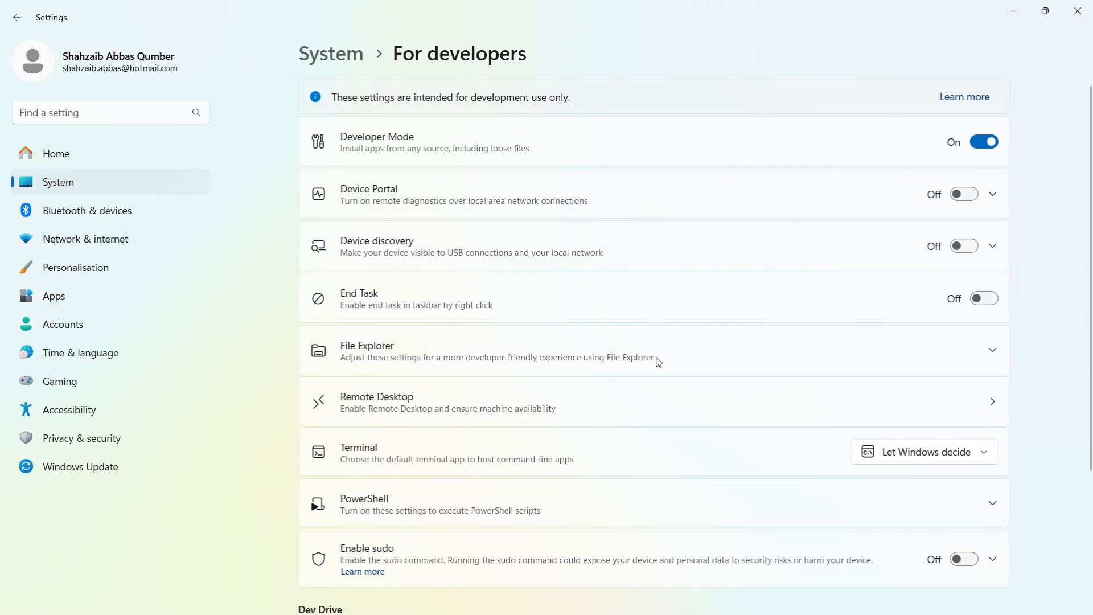
{"action": "left_click", "coordinate": [1080, 23]}
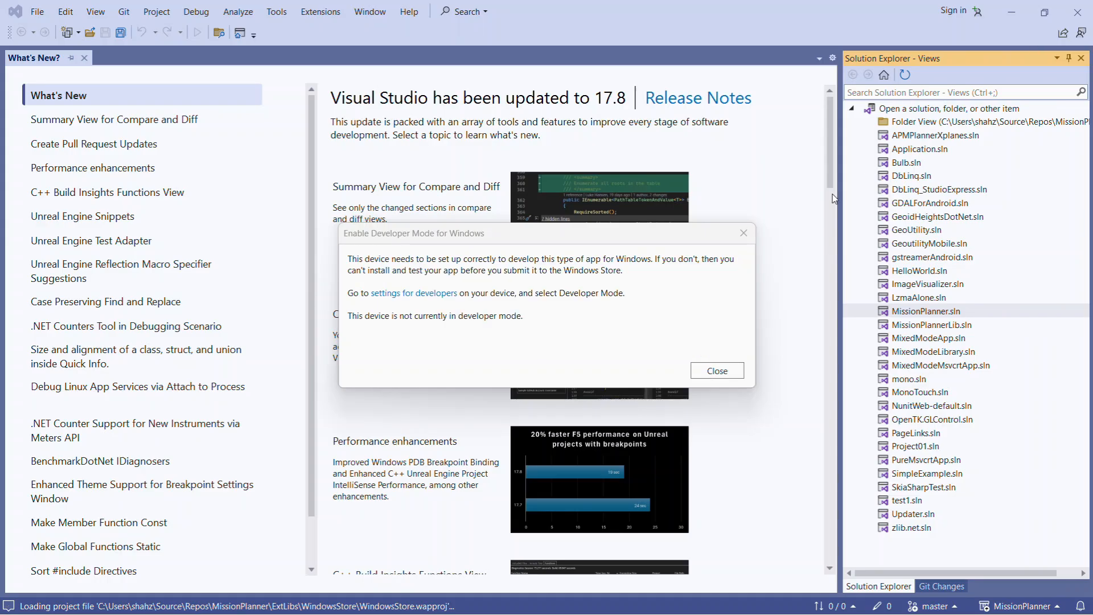
{"action": "left_click", "coordinate": [717, 370]}
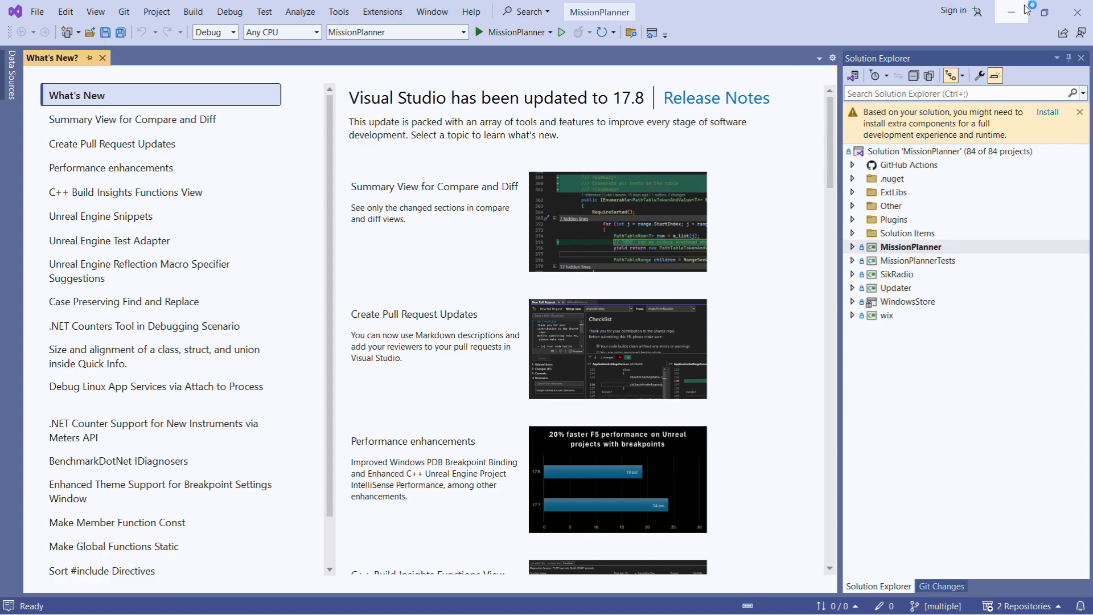
Build and start debugging the MissionPlanner project in the Debug, Any CPU configuration, choosing to continue debugging without being asked again at the Just My Code warning
{"action": "left_click", "coordinate": [1044, 13]}
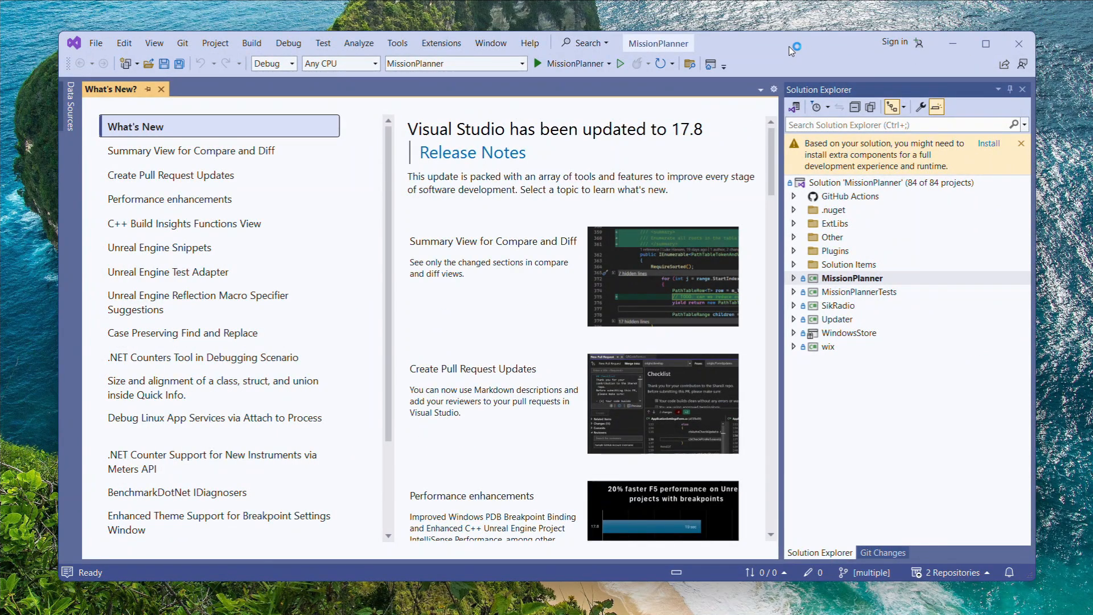
{"action": "left_click_drag", "start_coordinate": [789, 47], "coordinate": [801, 71]}
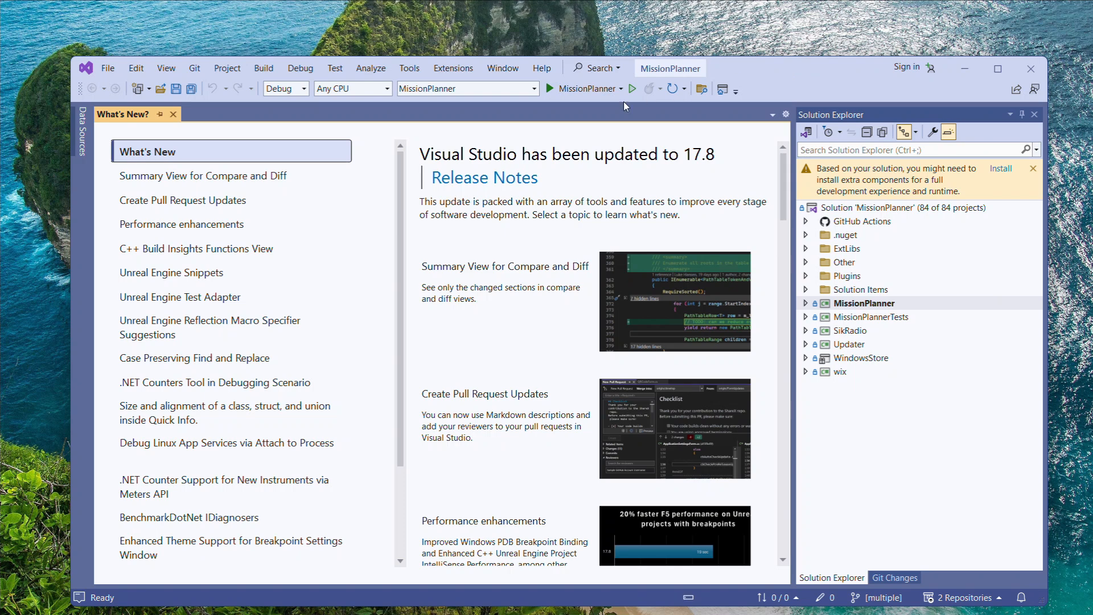
{"action": "left_click", "coordinate": [578, 89]}
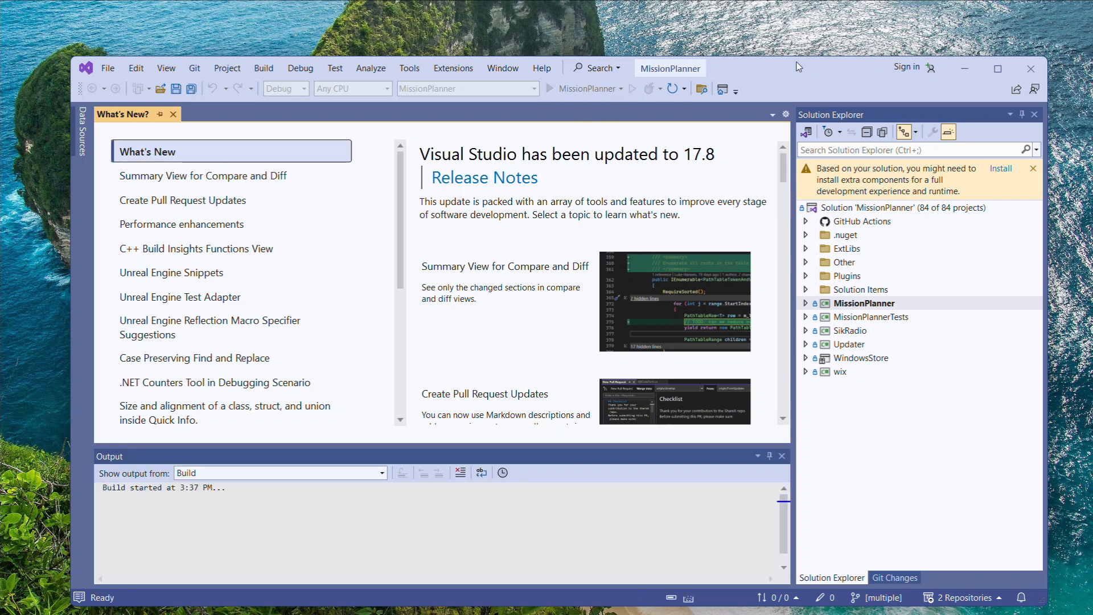
{"action": "mouse_move", "coordinate": [999, 68]}
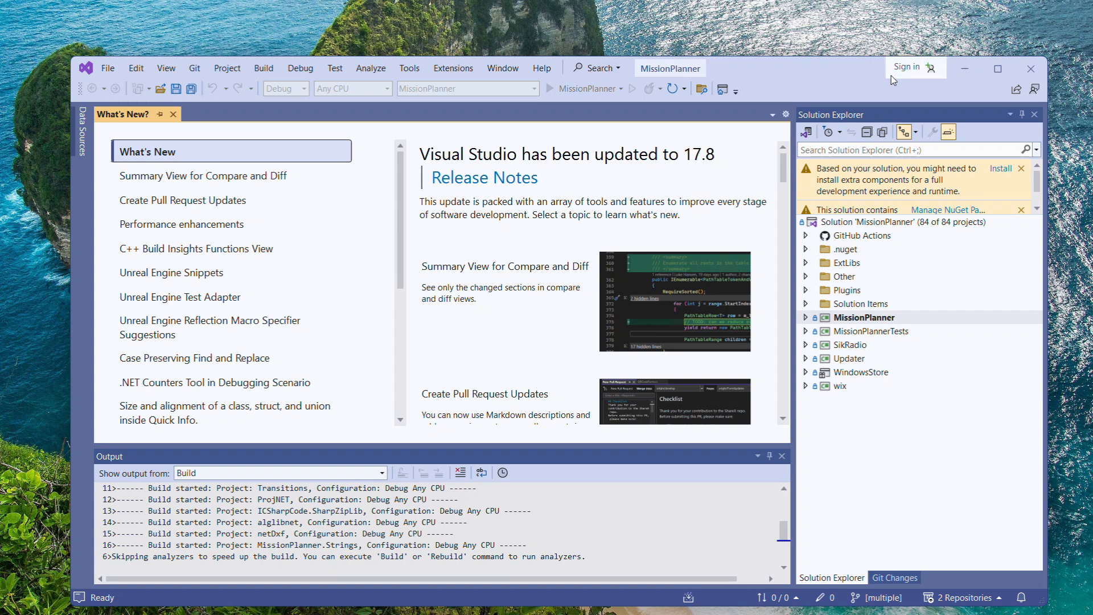
{"action": "left_click", "coordinate": [998, 68]}
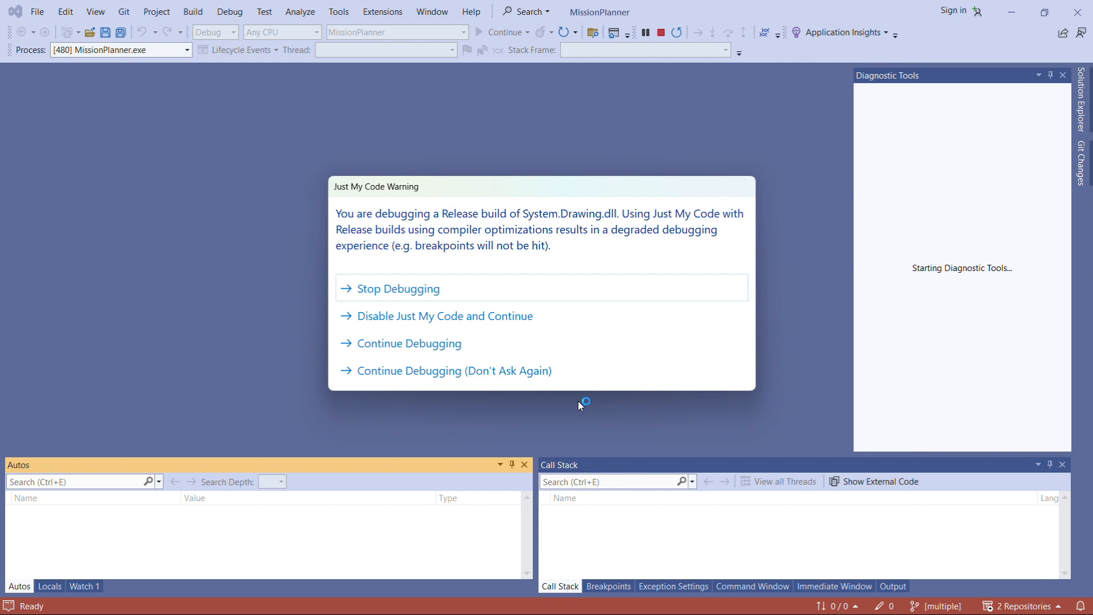
{"action": "left_click", "coordinate": [545, 377]}
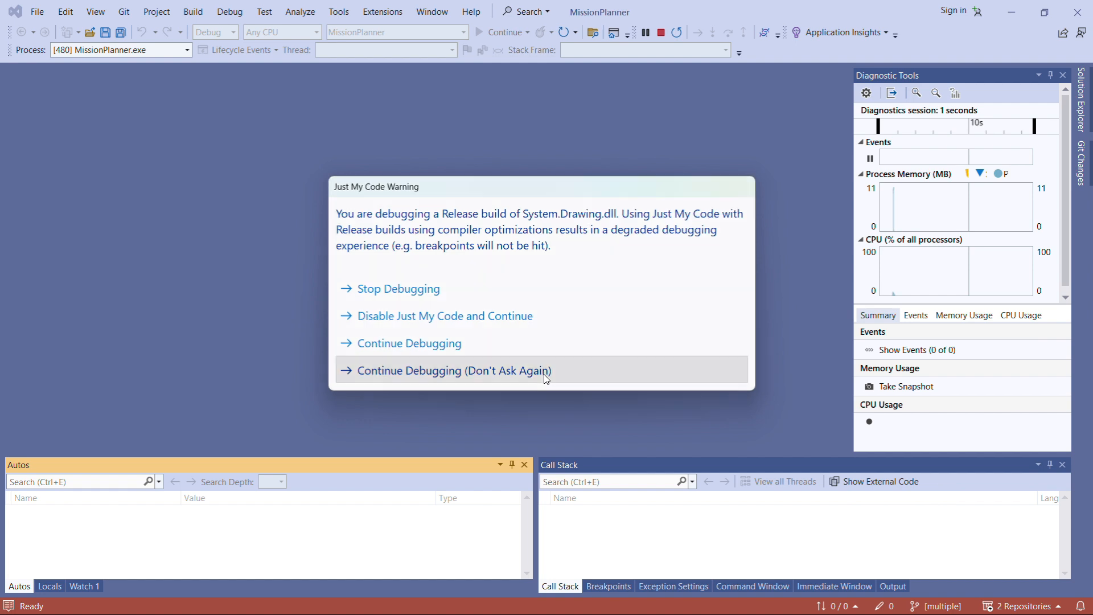